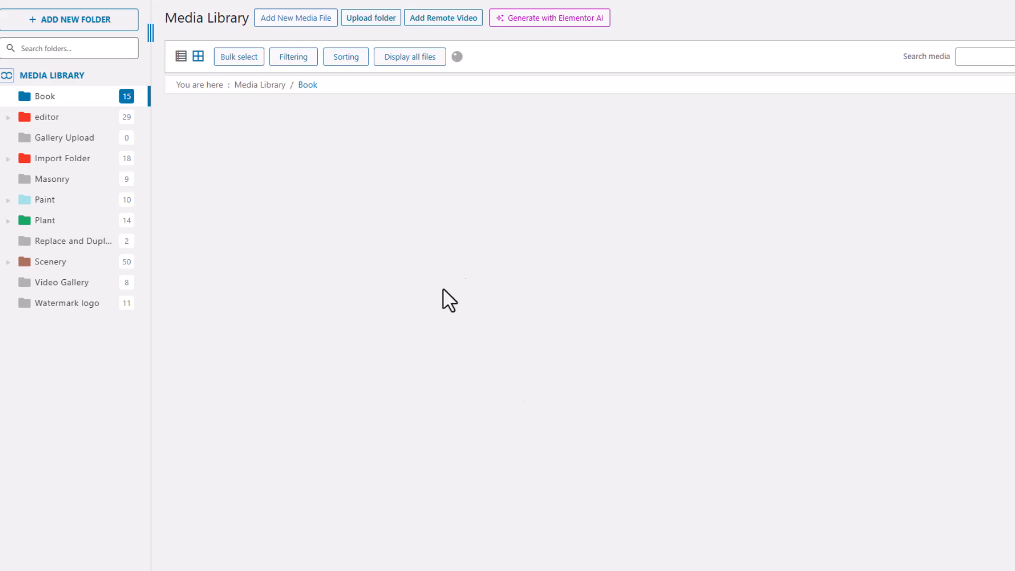
{"action": "right_click", "coordinate": [79, 103]}
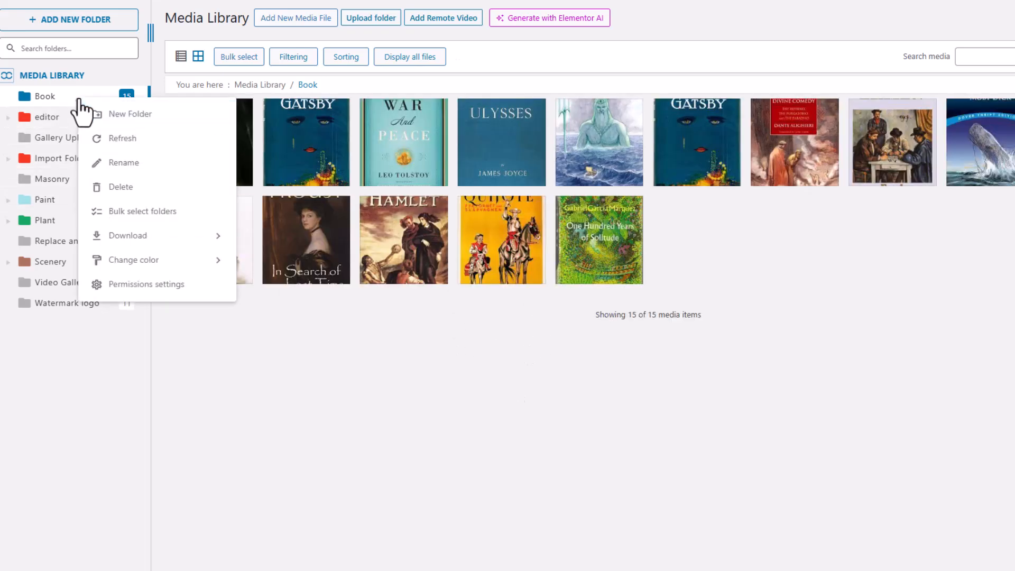
{"action": "left_click", "coordinate": [147, 163]}
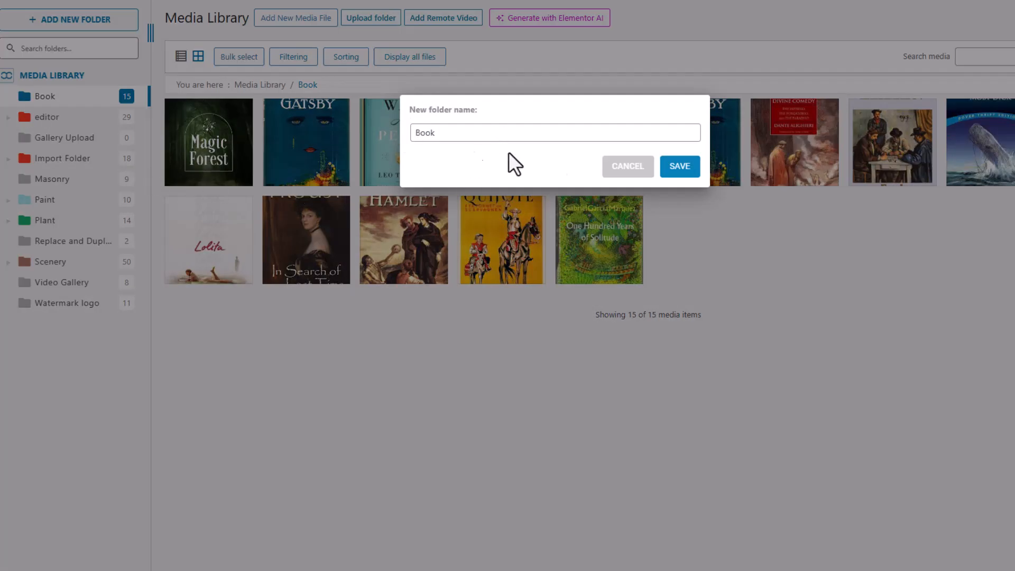
{"action": "left_click", "coordinate": [621, 172]}
Bulk-select seven book covers in the Book folder, four from the first row and three from the second, and leave selection mode
{"action": "left_click", "coordinate": [239, 57]}
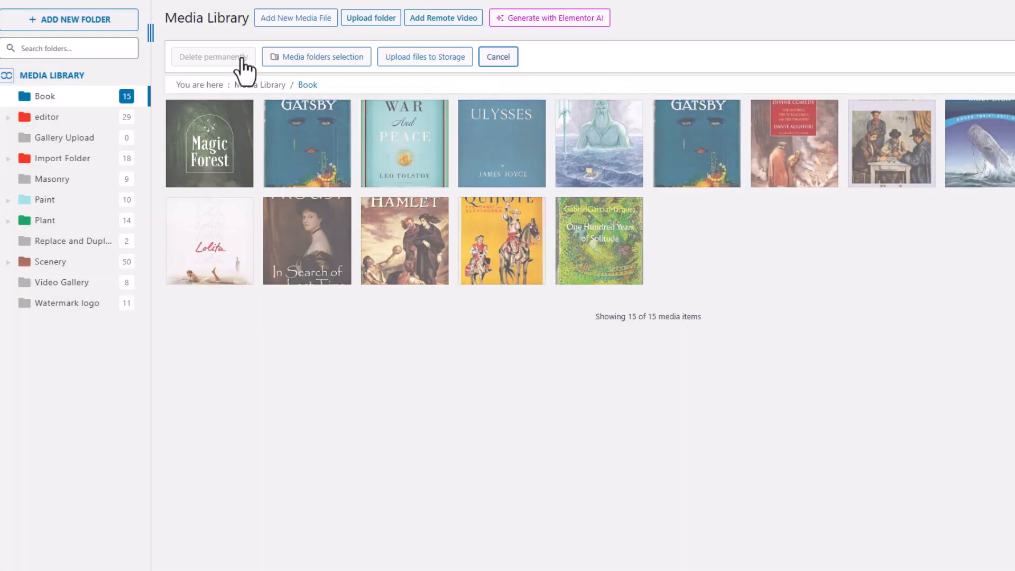
{"action": "left_click", "coordinate": [229, 151]}
{"action": "left_click", "coordinate": [322, 150]}
{"action": "left_click", "coordinate": [407, 151]}
{"action": "left_click", "coordinate": [494, 153]}
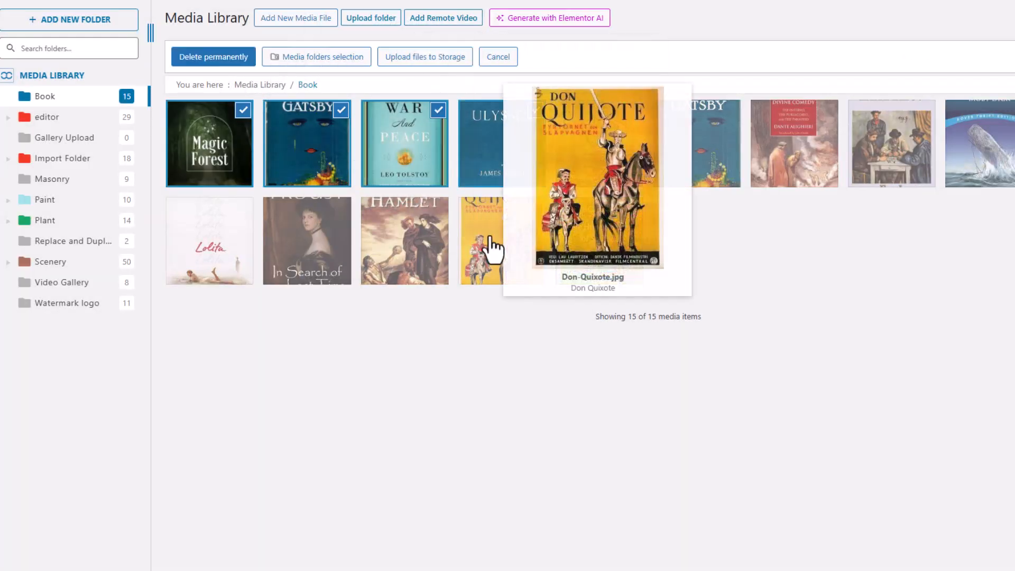
{"action": "left_click", "coordinate": [489, 239]}
{"action": "left_click", "coordinate": [405, 240]}
{"action": "left_click", "coordinate": [310, 253]}
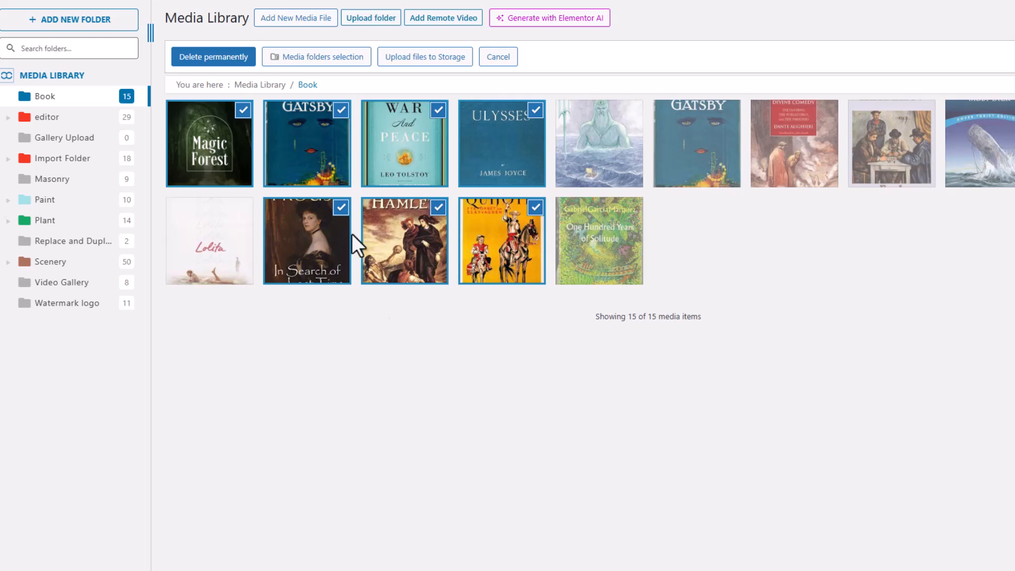
{"action": "left_click", "coordinate": [497, 58]}
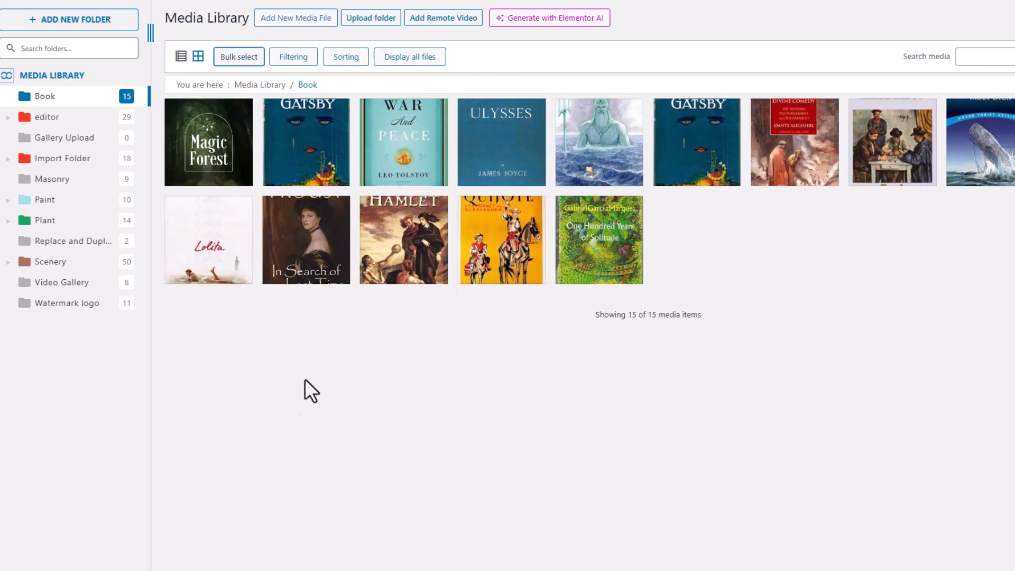
Examine the subfolders of Scenery, Paint, Import Folder, editor, Plant and Mason in the folder tree, and open the Book folder
{"action": "left_click", "coordinate": [8, 262]}
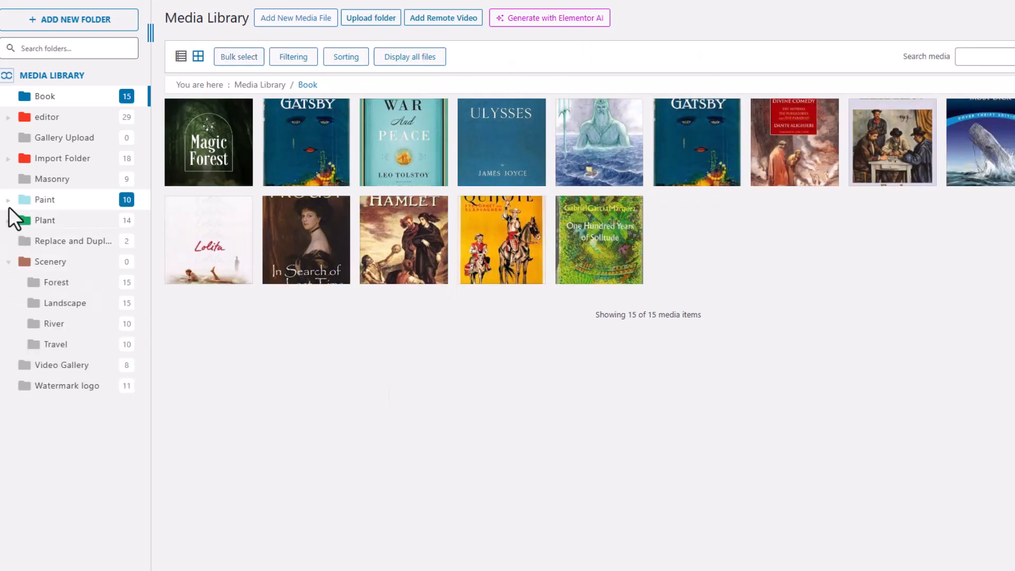
{"action": "left_click", "coordinate": [7, 204]}
{"action": "left_click", "coordinate": [8, 159]}
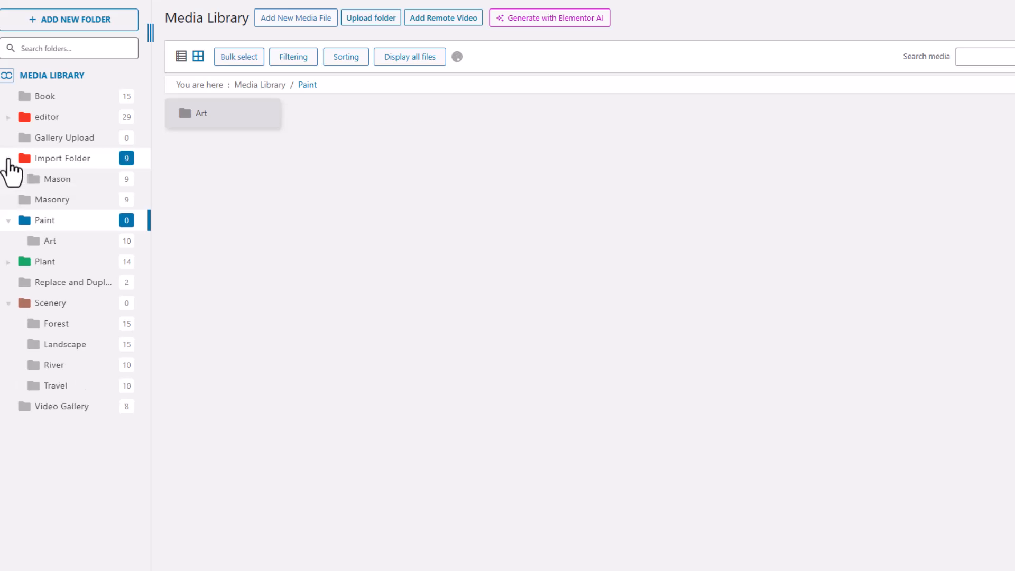
{"action": "left_click", "coordinate": [9, 117]}
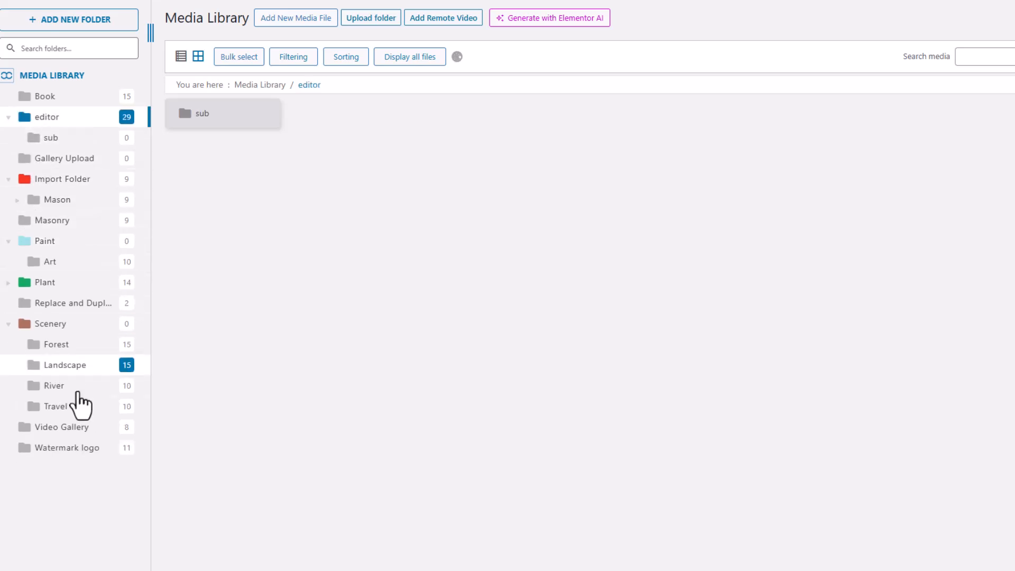
{"action": "left_click", "coordinate": [8, 283]}
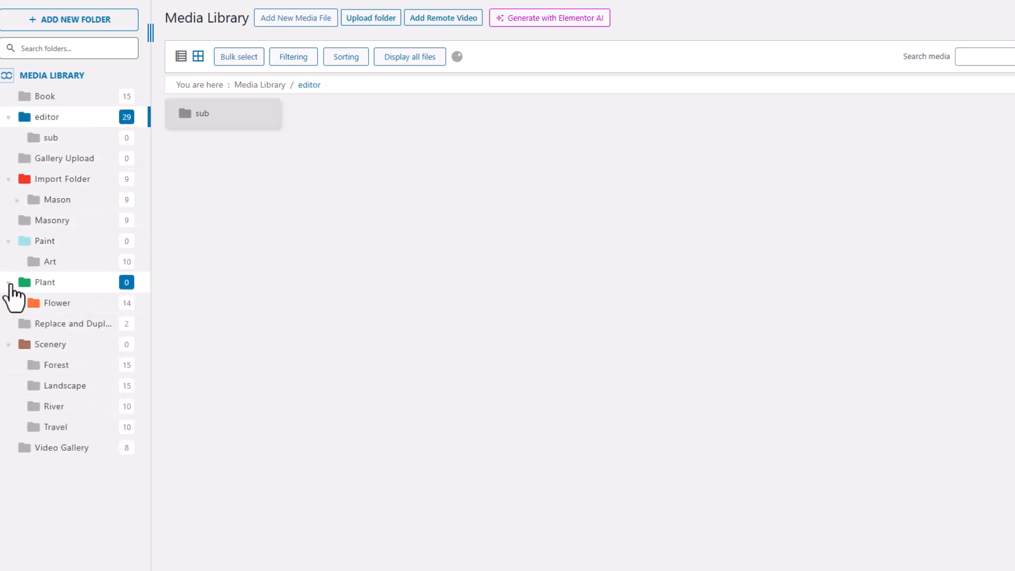
{"action": "left_click", "coordinate": [18, 201]}
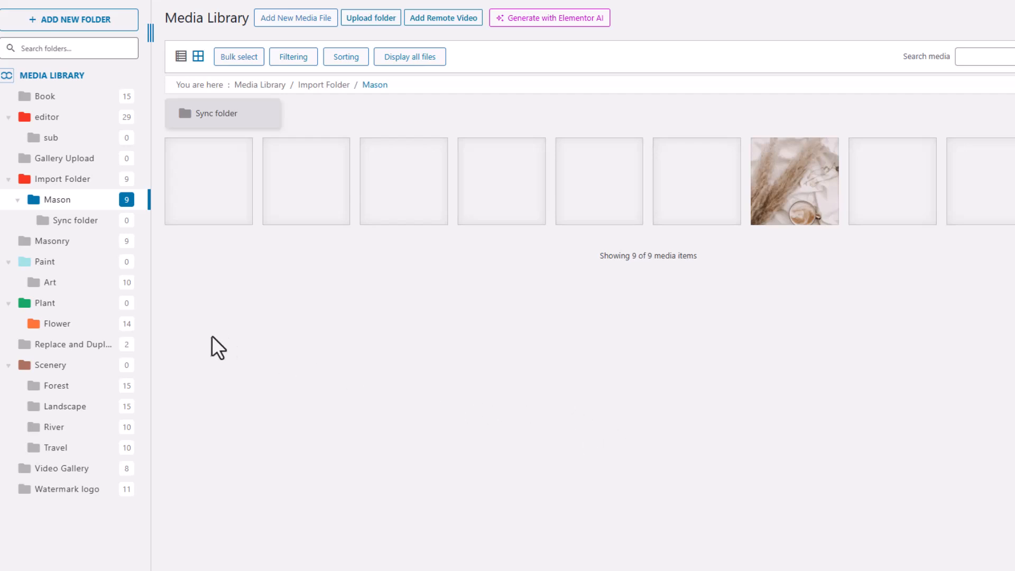
{"action": "left_click", "coordinate": [53, 97]}
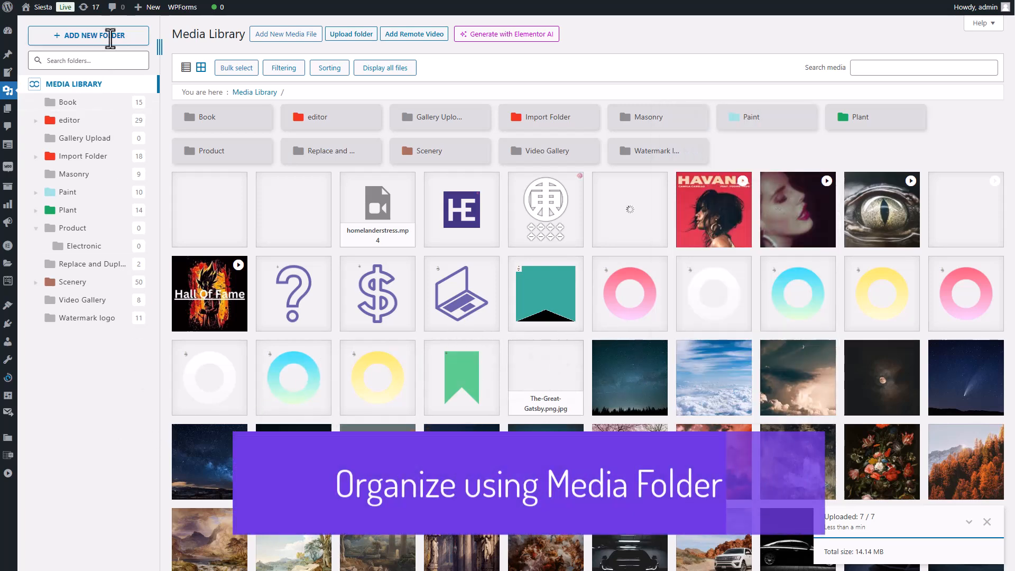
Create a folder named "New folder" at the root of the media library
{"action": "left_click", "coordinate": [113, 38]}
{"action": "left_click", "coordinate": [400, 131]}
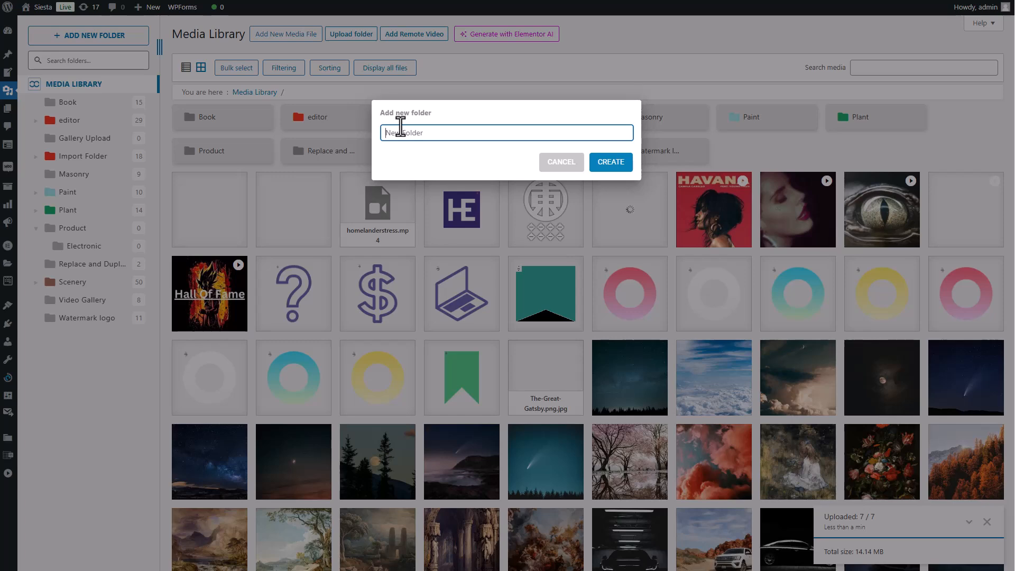
{"action": "type", "text": "New folder"}
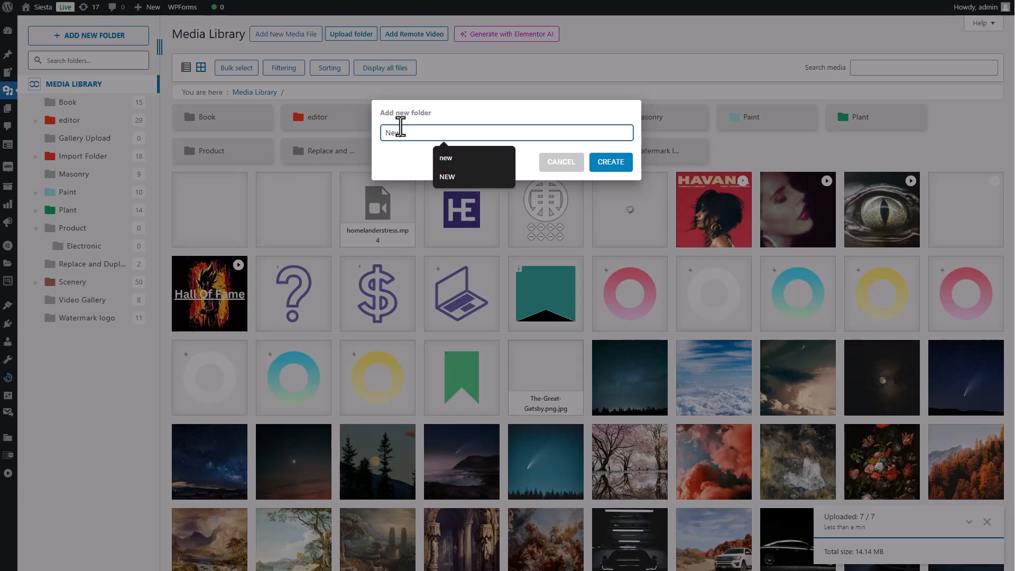
{"action": "left_click", "coordinate": [605, 164]}
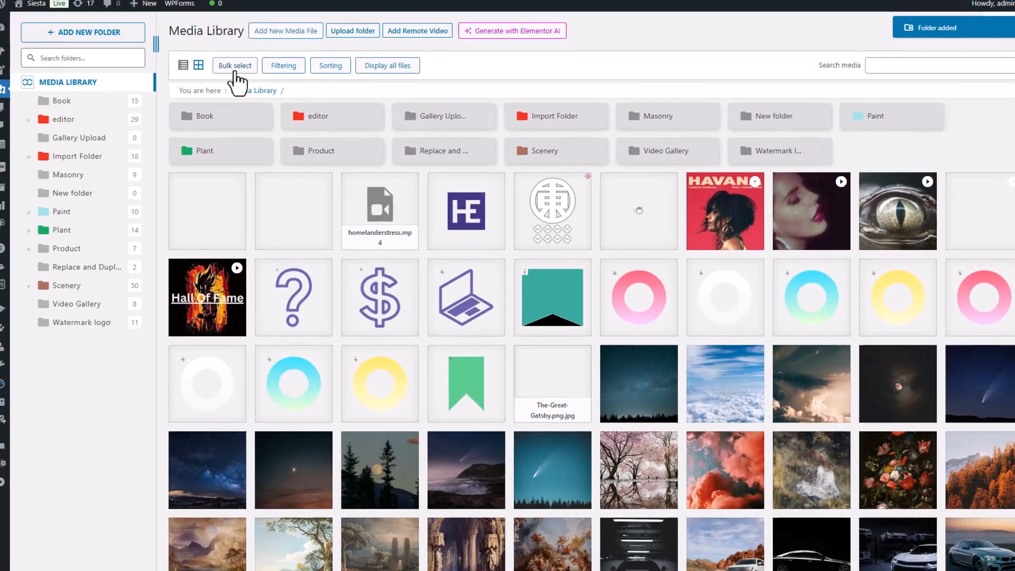
Bulk-move the eight coloured ring images into New folder, open that folder and leave selection mode
{"action": "left_click", "coordinate": [236, 74]}
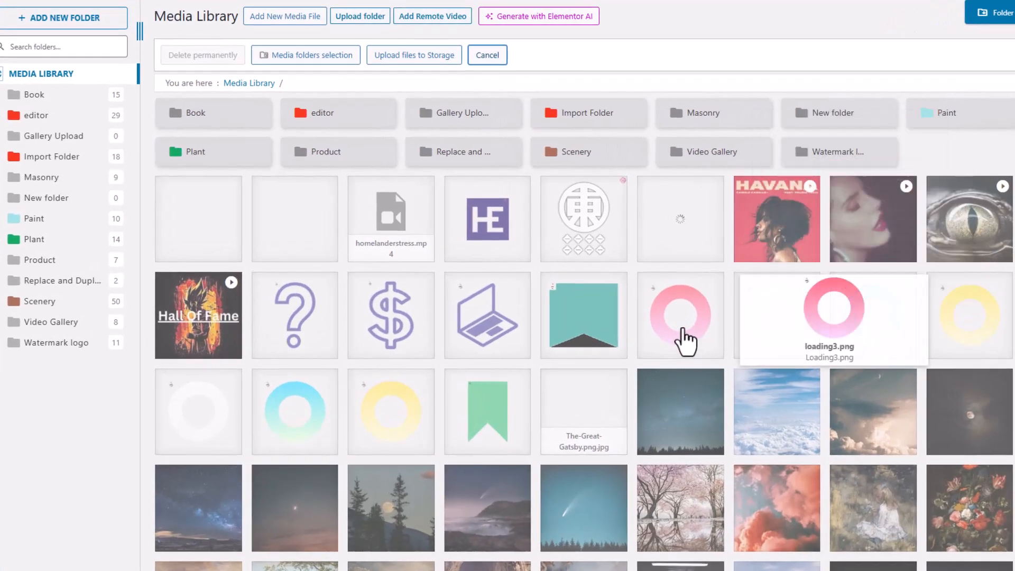
{"action": "left_click", "coordinate": [686, 341]}
{"action": "left_click", "coordinate": [815, 341]}
{"action": "left_click", "coordinate": [968, 347]}
{"action": "left_click", "coordinate": [880, 356]}
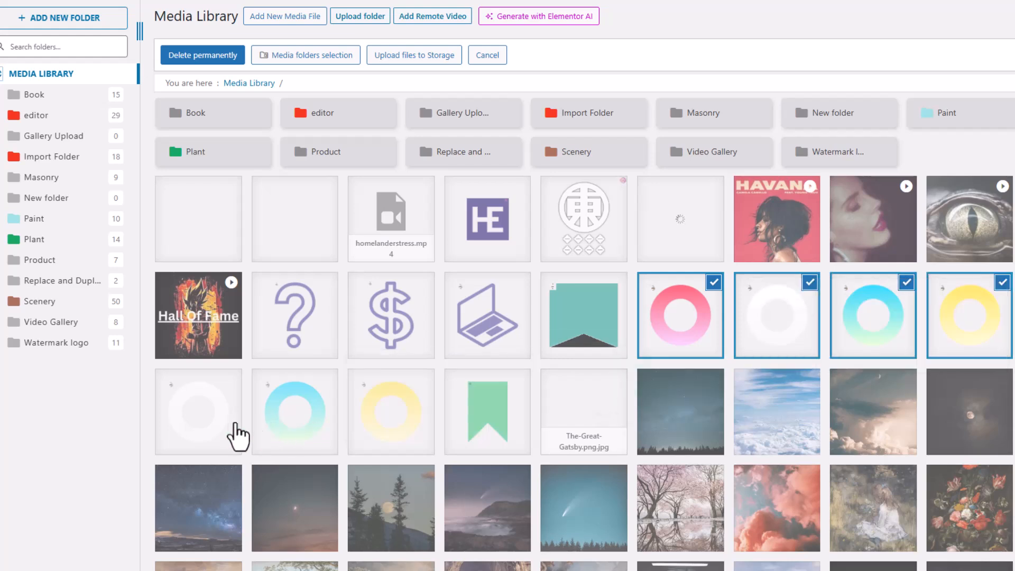
{"action": "left_click", "coordinate": [236, 426]}
{"action": "left_click", "coordinate": [331, 428]}
{"action": "left_click", "coordinate": [392, 417]}
{"action": "left_click_drag", "start_coordinate": [692, 331], "coordinate": [839, 127]}
{"action": "left_click", "coordinate": [838, 123]}
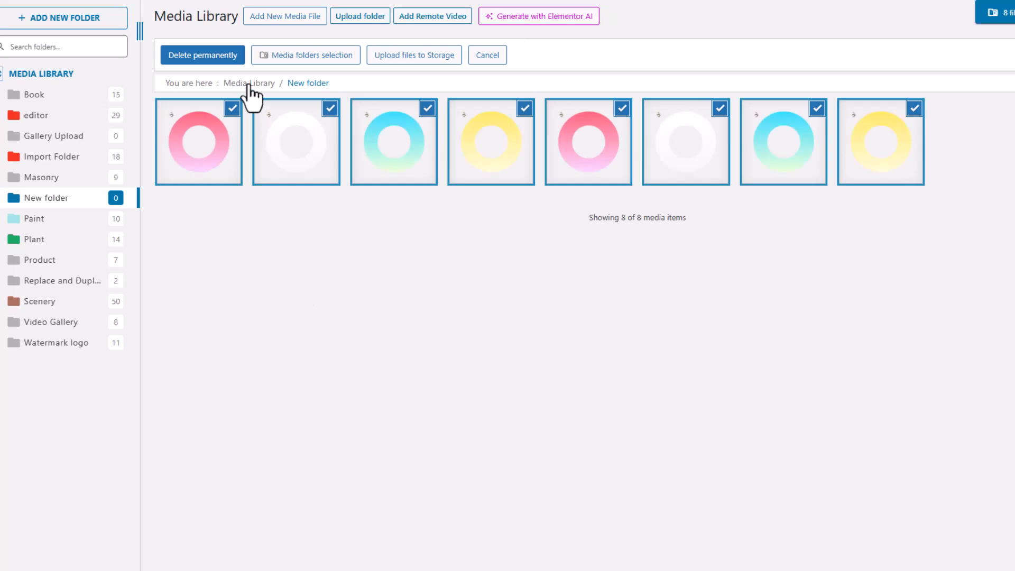
{"action": "left_click", "coordinate": [492, 56]}
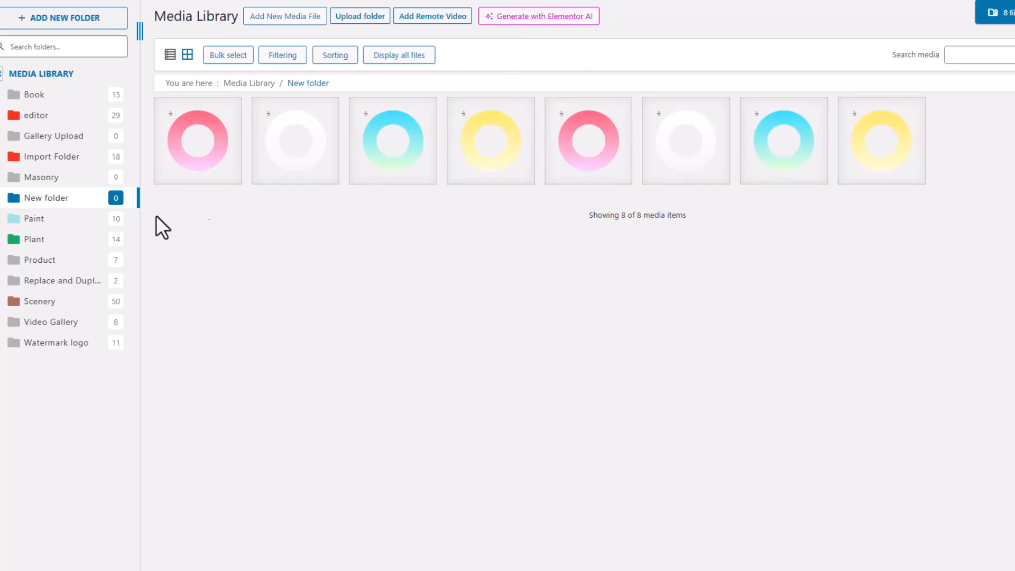
Rename New folder as Circle
{"action": "right_click", "coordinate": [77, 200]}
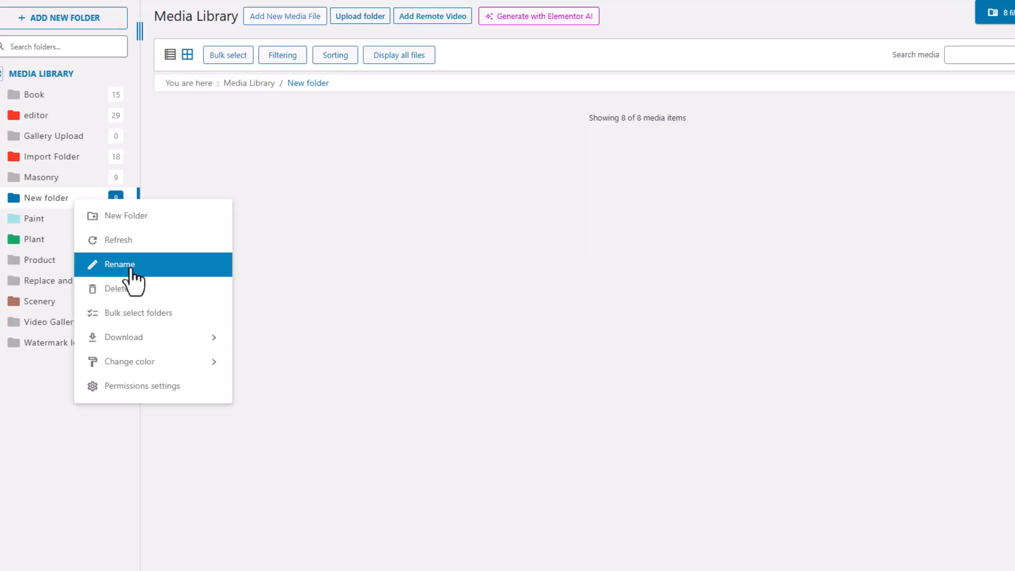
{"action": "left_click", "coordinate": [130, 267]}
{"action": "left_click_drag", "start_coordinate": [453, 136], "coordinate": [388, 133]}
{"action": "type", "text": "Circle"}
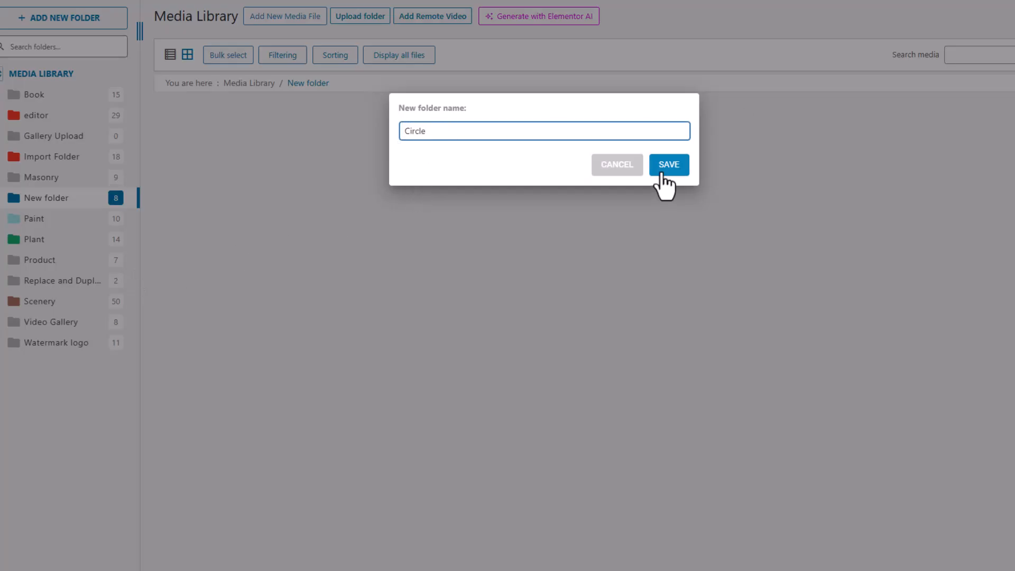
{"action": "left_click", "coordinate": [669, 165]}
Set the Circle folder's color to red
{"action": "right_click", "coordinate": [84, 120]}
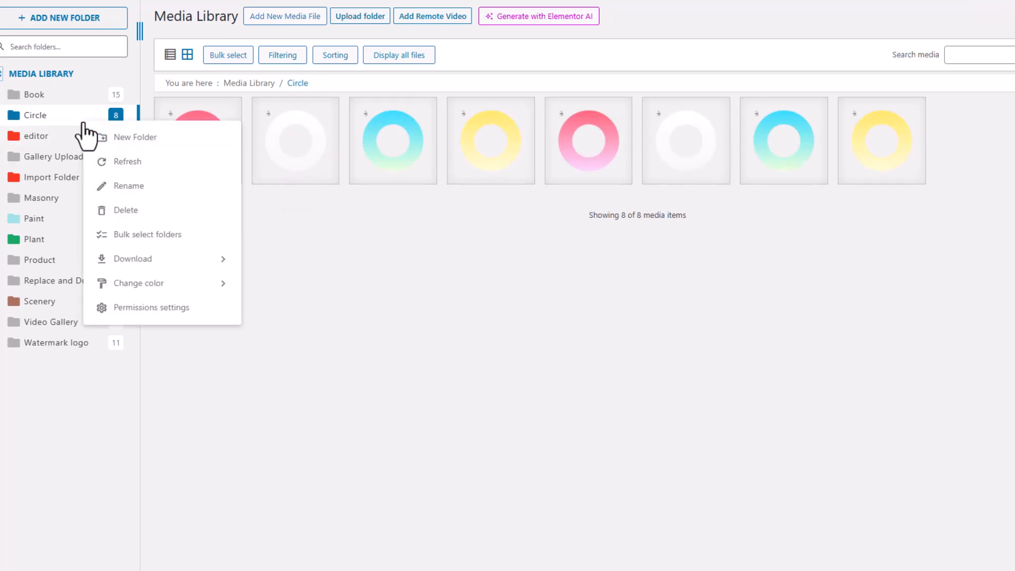
{"action": "mouse_move", "coordinate": [175, 284]}
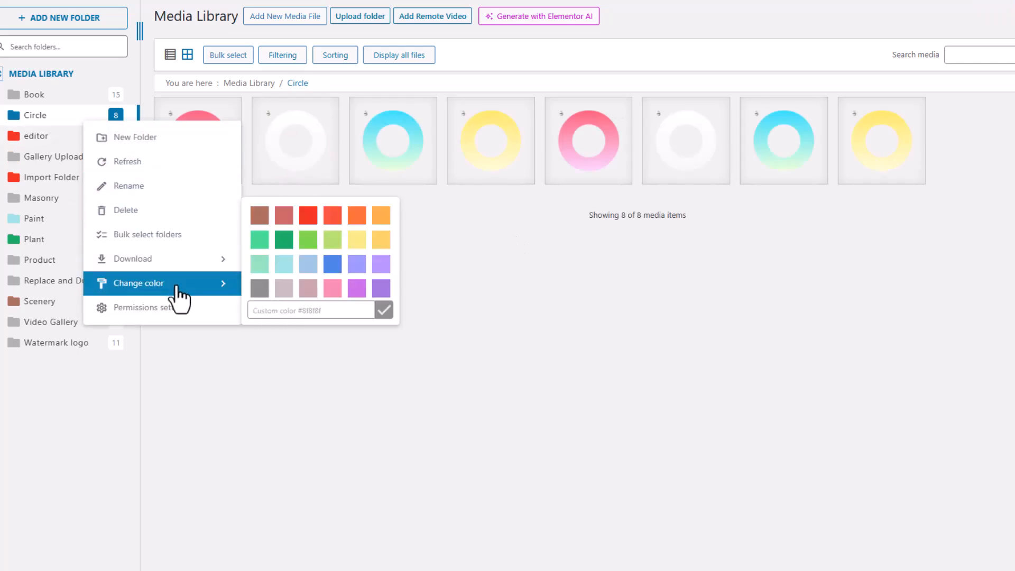
{"action": "left_click", "coordinate": [310, 217]}
Change the Circle folder's color to dark green
{"action": "right_click", "coordinate": [71, 115]}
{"action": "mouse_move", "coordinate": [141, 276]}
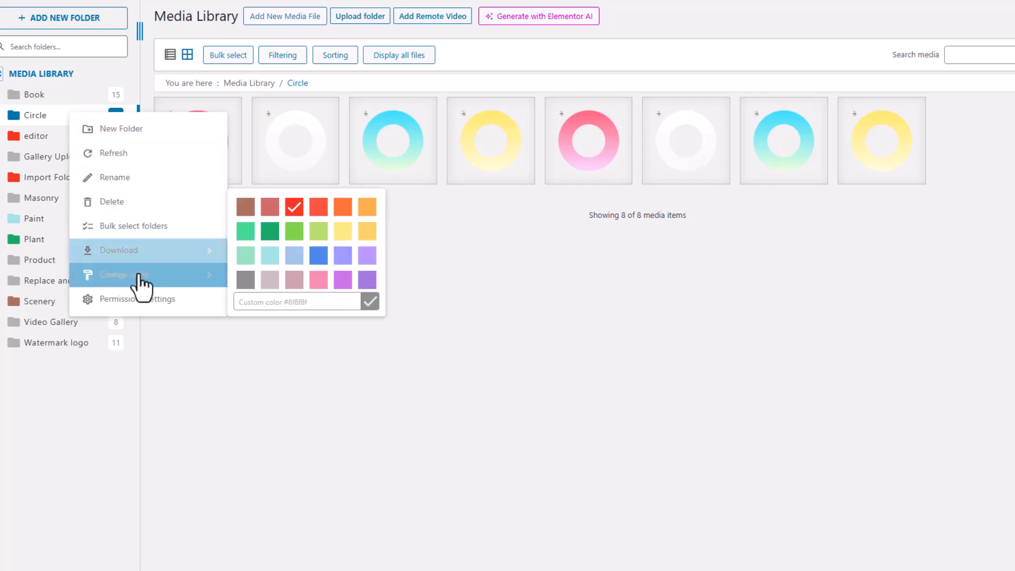
{"action": "left_click", "coordinate": [277, 230]}
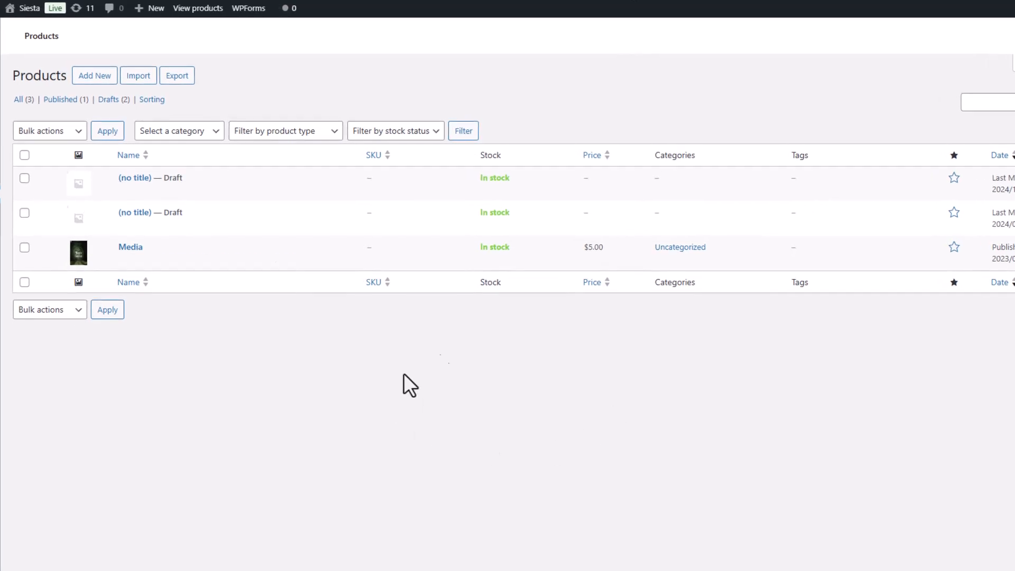
Start a new product and insert a gallery of the seven electronics images into its product description
{"action": "left_click", "coordinate": [91, 77]}
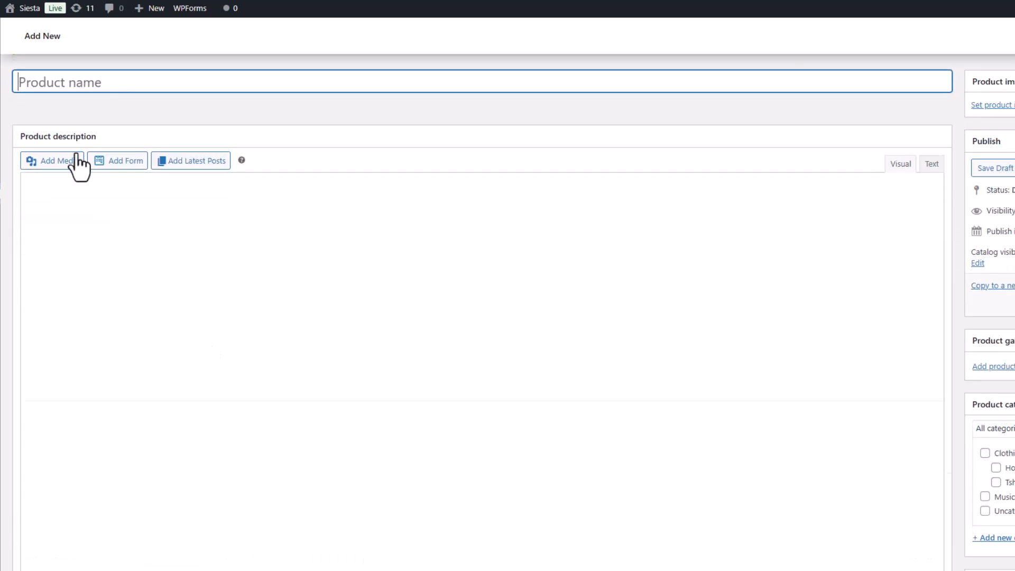
{"action": "left_click", "coordinate": [53, 165]}
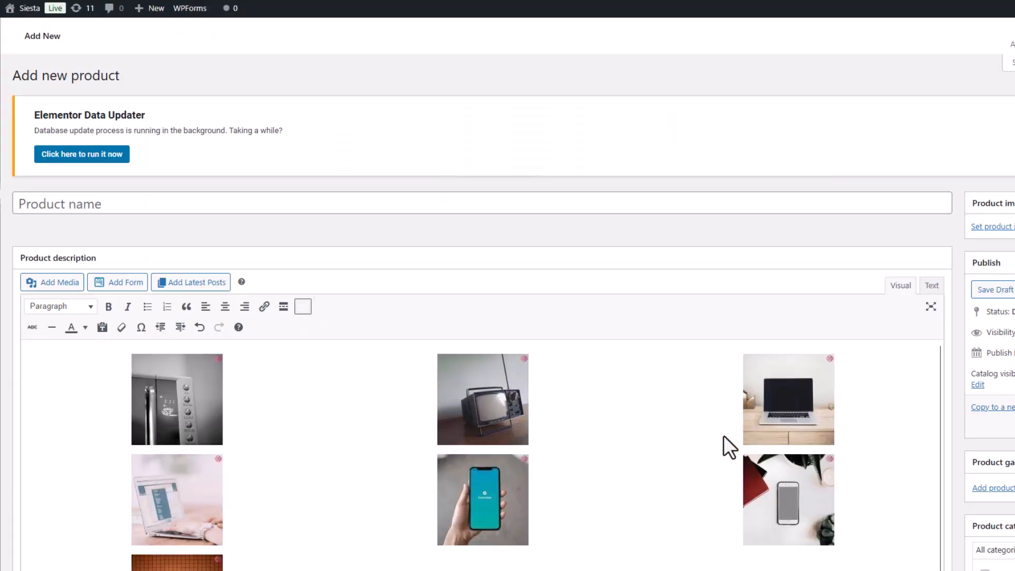
{"action": "scroll", "coordinate": [671, 438], "scroll_direction": "down", "scroll_amount": 5}
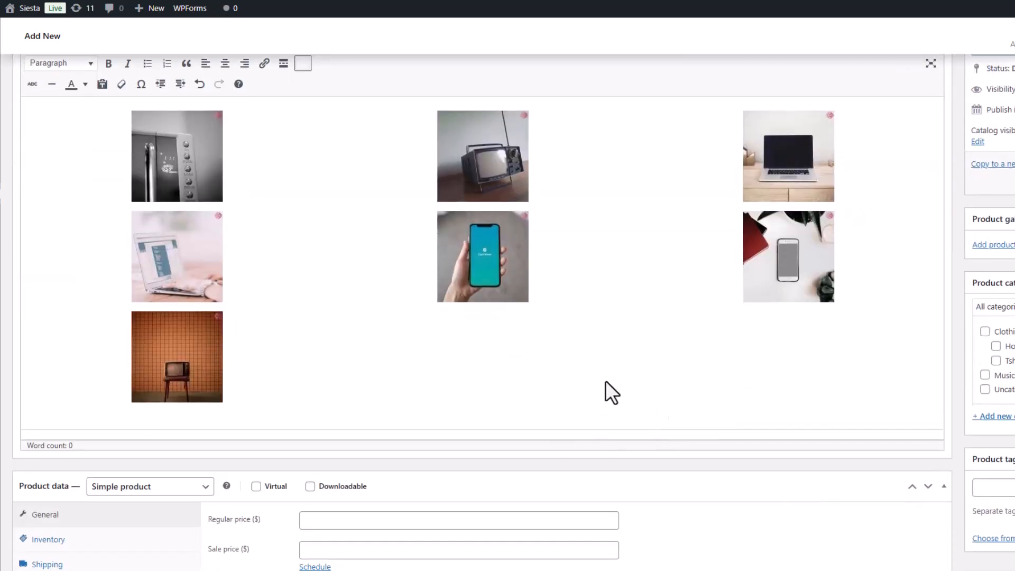
{"action": "scroll", "coordinate": [624, 368], "scroll_direction": "down", "scroll_amount": 2}
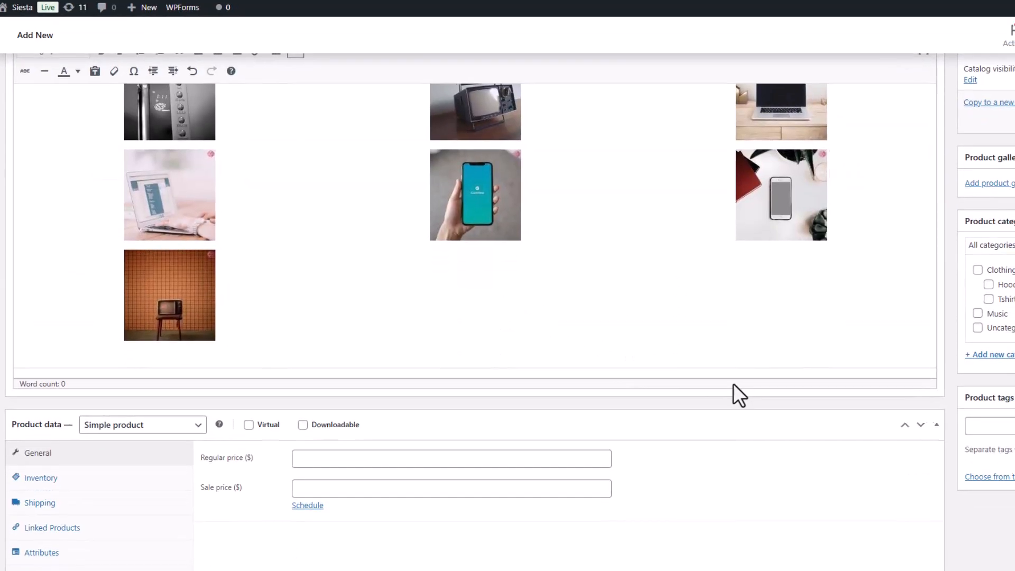
{"action": "scroll", "coordinate": [639, 376], "scroll_direction": "up", "scroll_amount": 1}
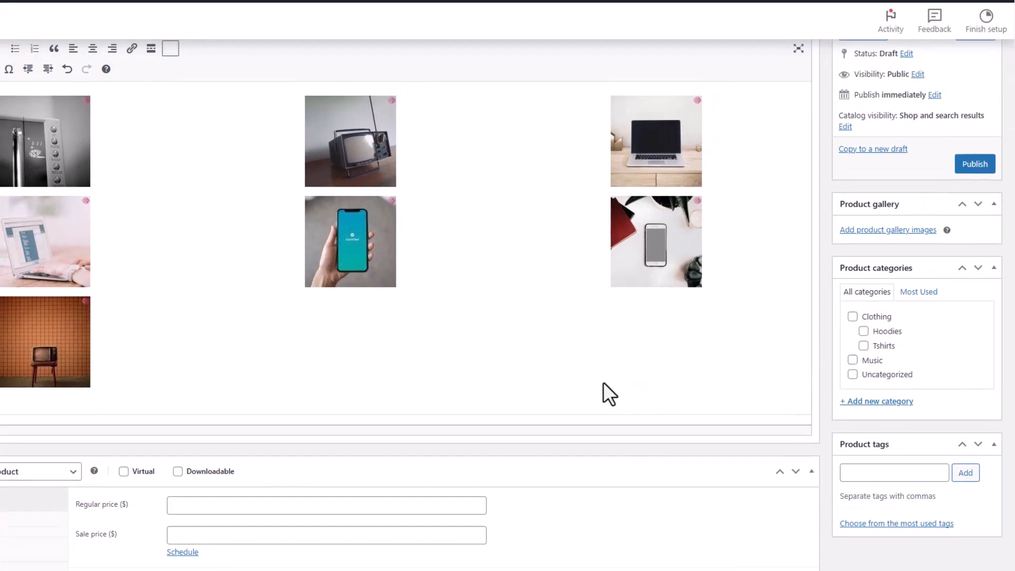
{"action": "scroll", "coordinate": [588, 365], "scroll_direction": "up", "scroll_amount": 2}
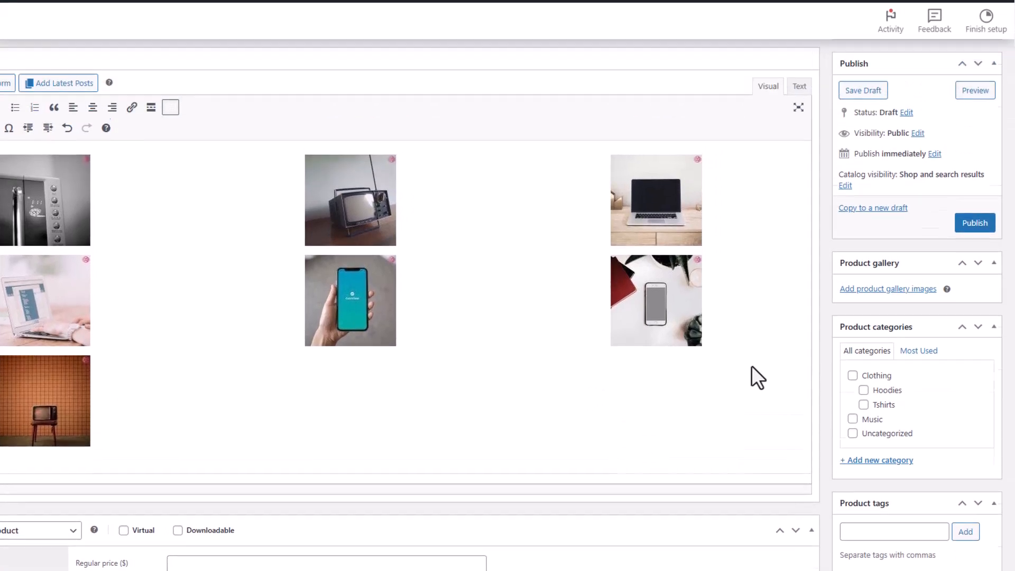
Add a new product category named Electronics without a parent category
{"action": "scroll", "coordinate": [936, 397], "scroll_direction": "down", "scroll_amount": 2}
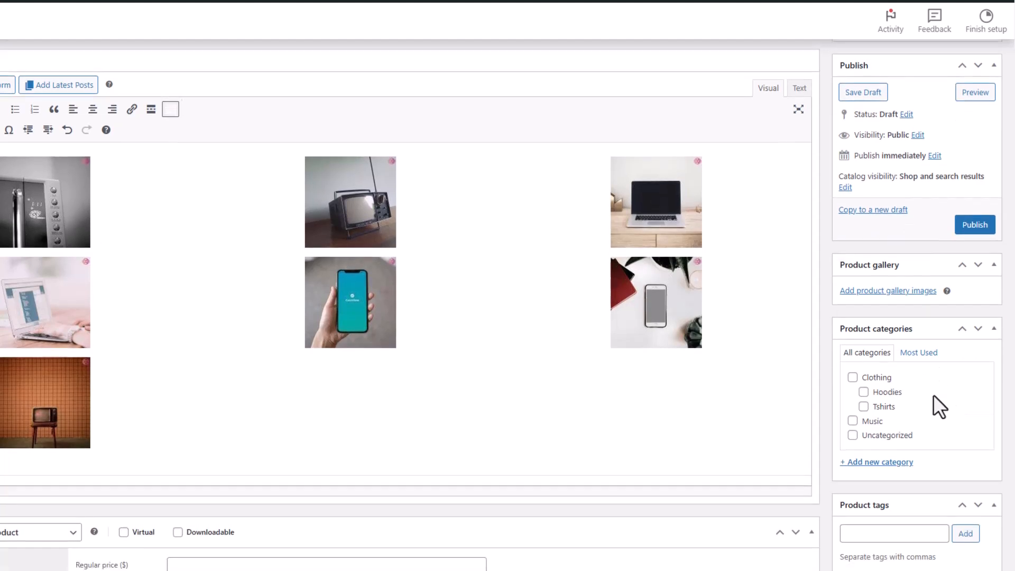
{"action": "left_click", "coordinate": [878, 401]}
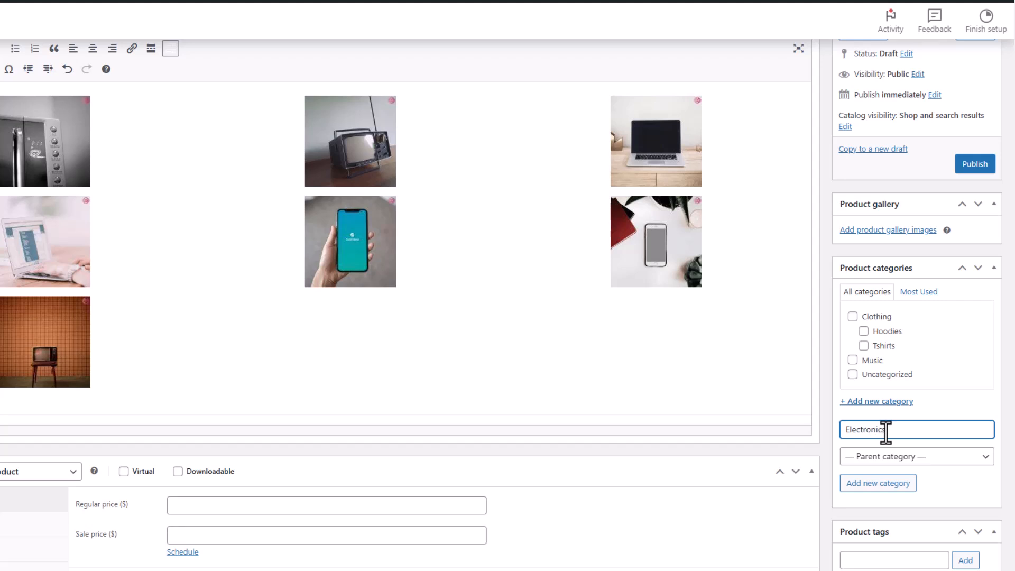
{"action": "left_click", "coordinate": [859, 558]}
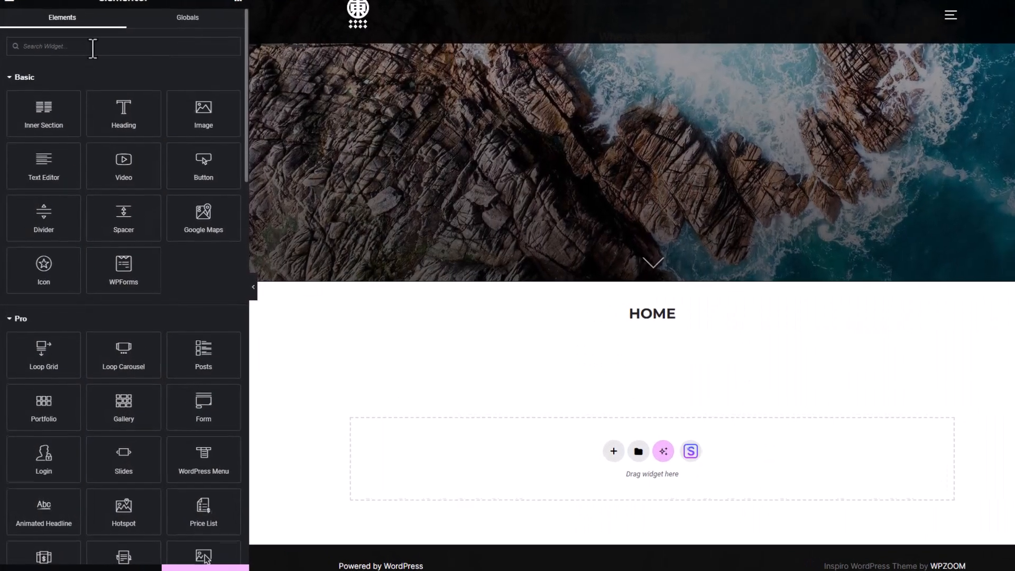
In the Elementor editor, search the widgets for "wooc" and place the Products widget in the Home page's empty section
{"action": "left_click", "coordinate": [90, 55]}
{"action": "type", "text": "wooc"}
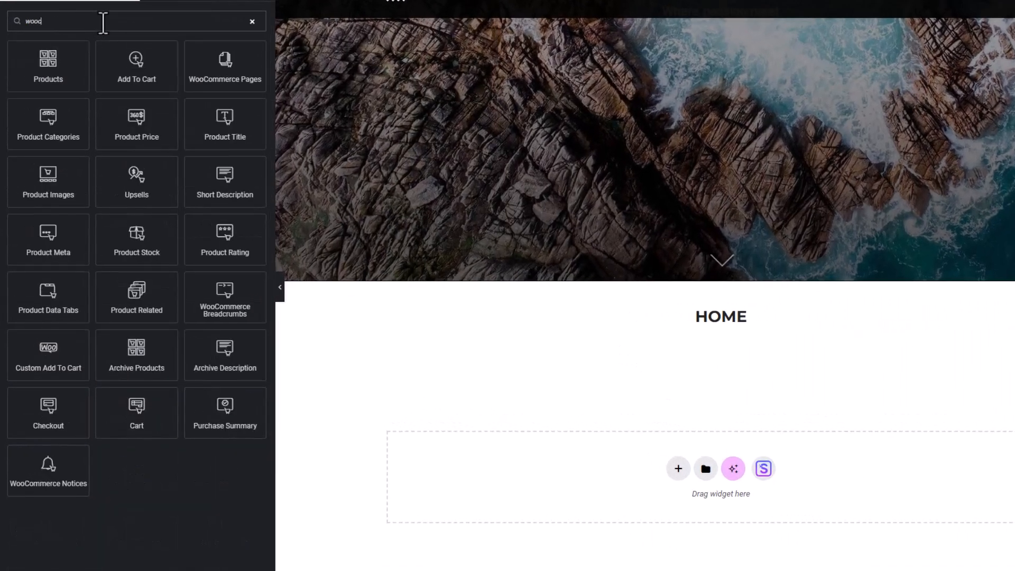
{"action": "left_click_drag", "start_coordinate": [64, 61], "coordinate": [677, 481]}
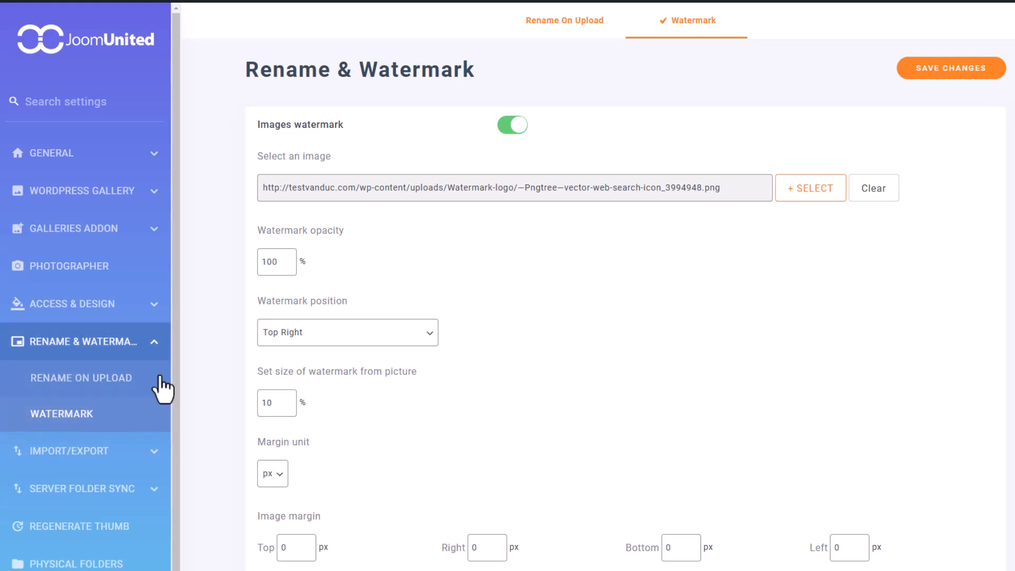
Select the WWW globe logo from the Watermark logo folder as the images watermark
{"action": "left_click", "coordinate": [820, 194]}
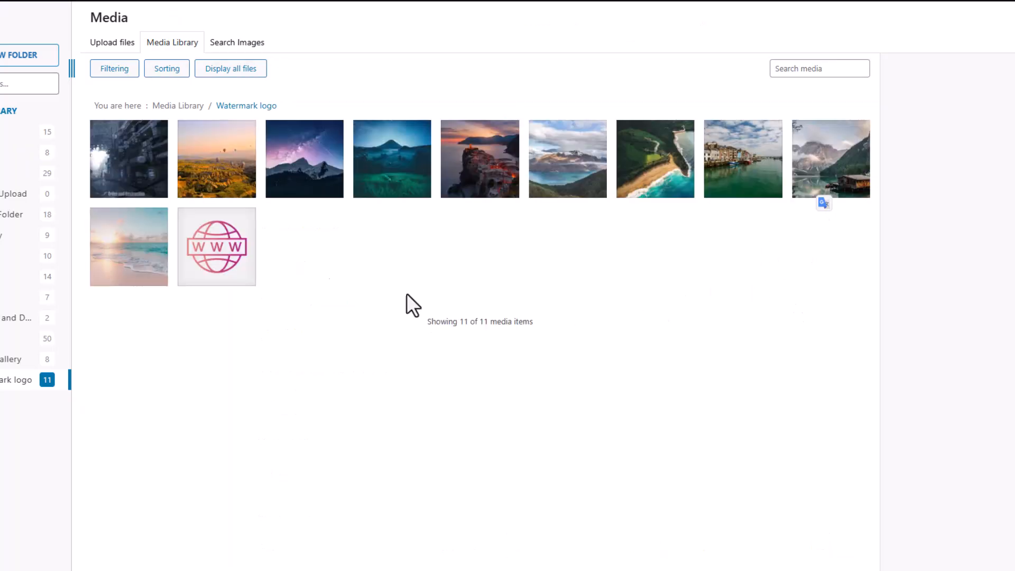
{"action": "left_click", "coordinate": [225, 262]}
{"action": "left_click", "coordinate": [1000, 566]}
{"action": "scroll", "coordinate": [585, 385], "scroll_direction": "down", "scroll_amount": 2}
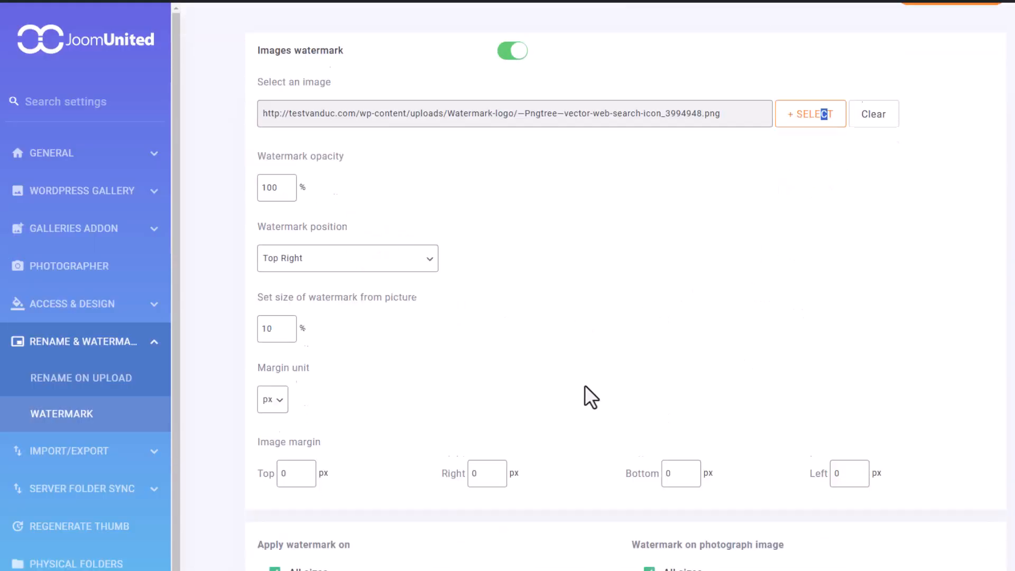